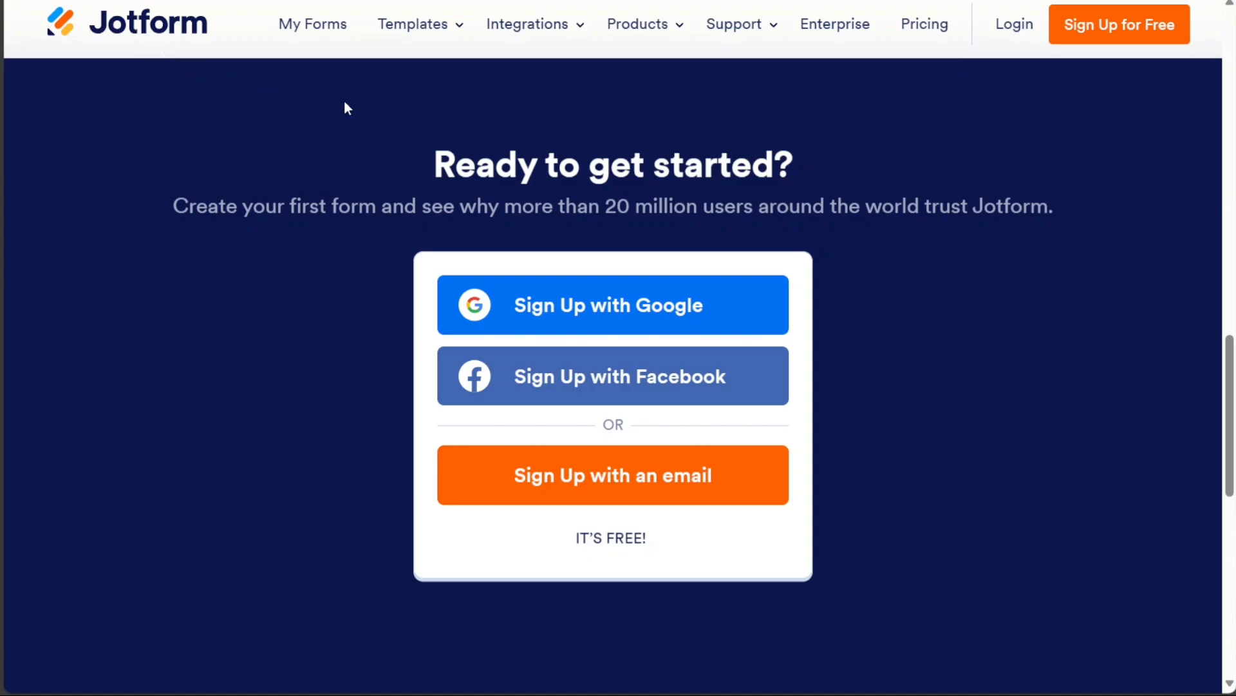
# - Browse the payment, widget and basic form elements available for the Top 25 College Football Poll form
pyautogui.moveTo(644, 40)
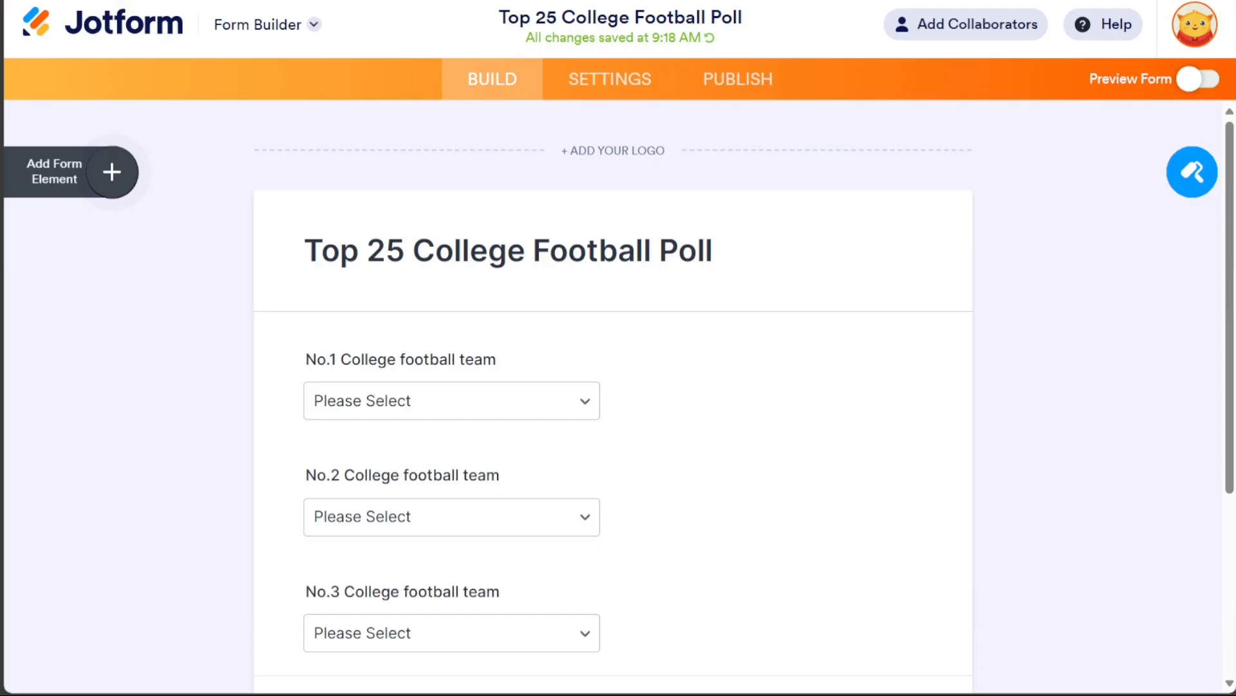
pyautogui.click(112, 173)
pyautogui.click(119, 186)
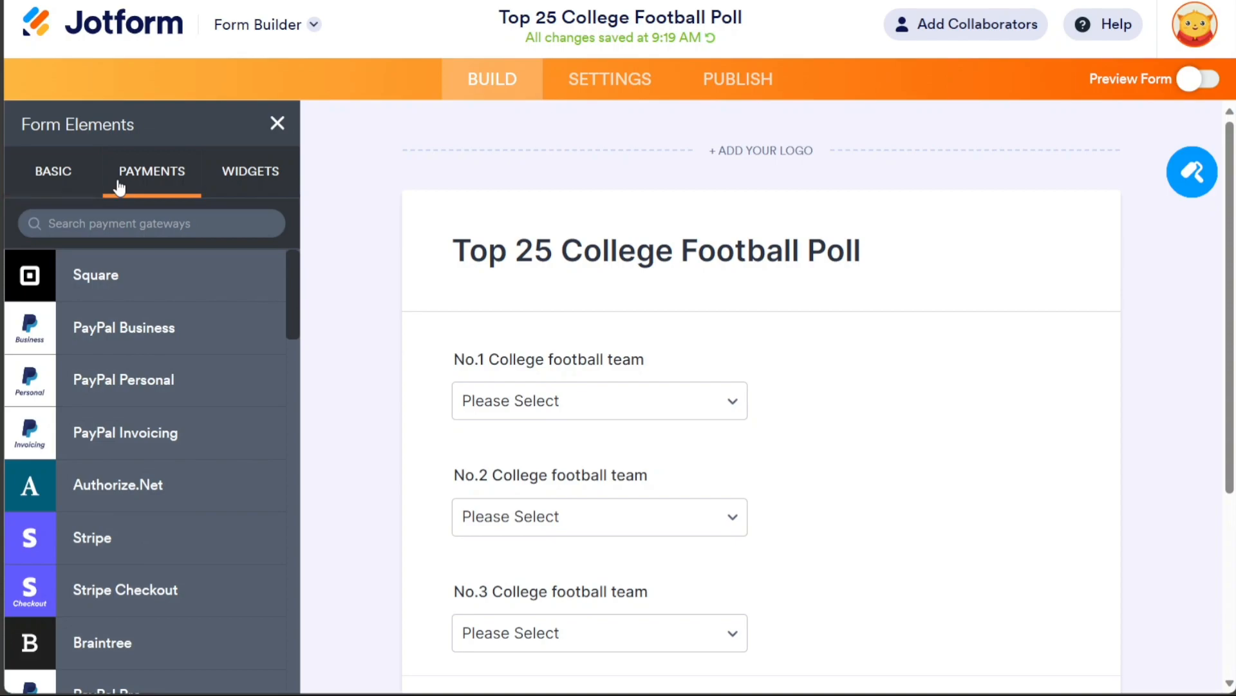
pyautogui.click(259, 195)
pyautogui.click(64, 180)
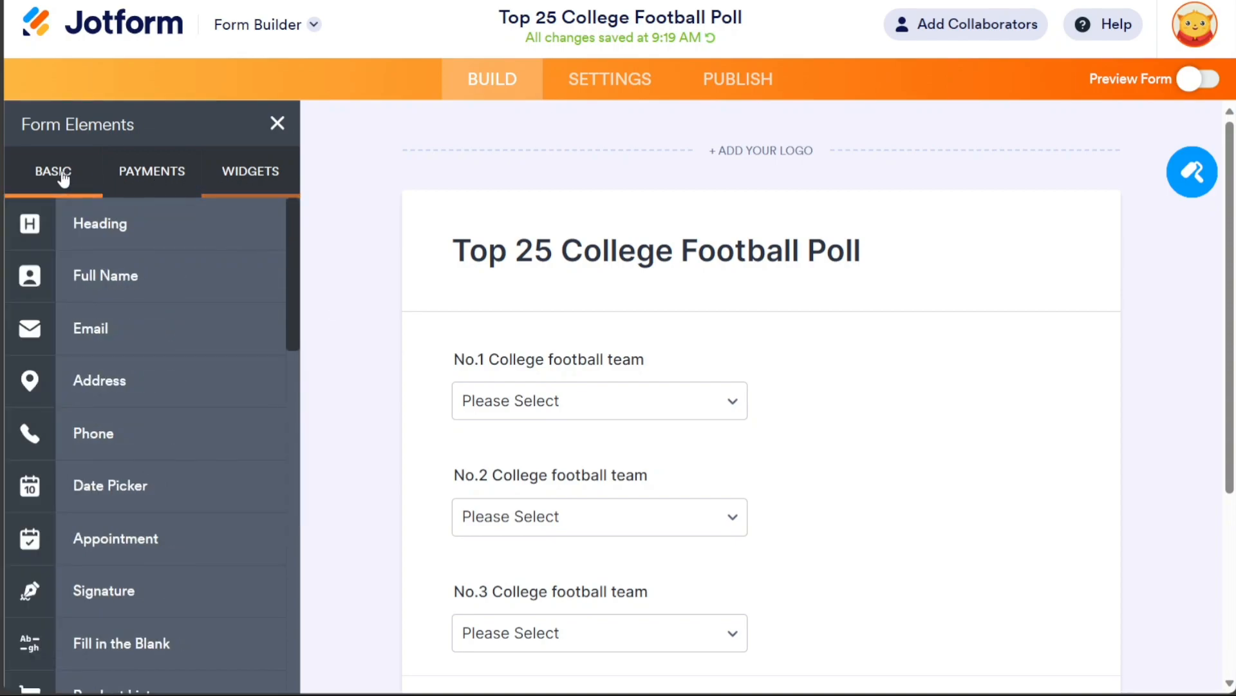
pyautogui.click(279, 124)
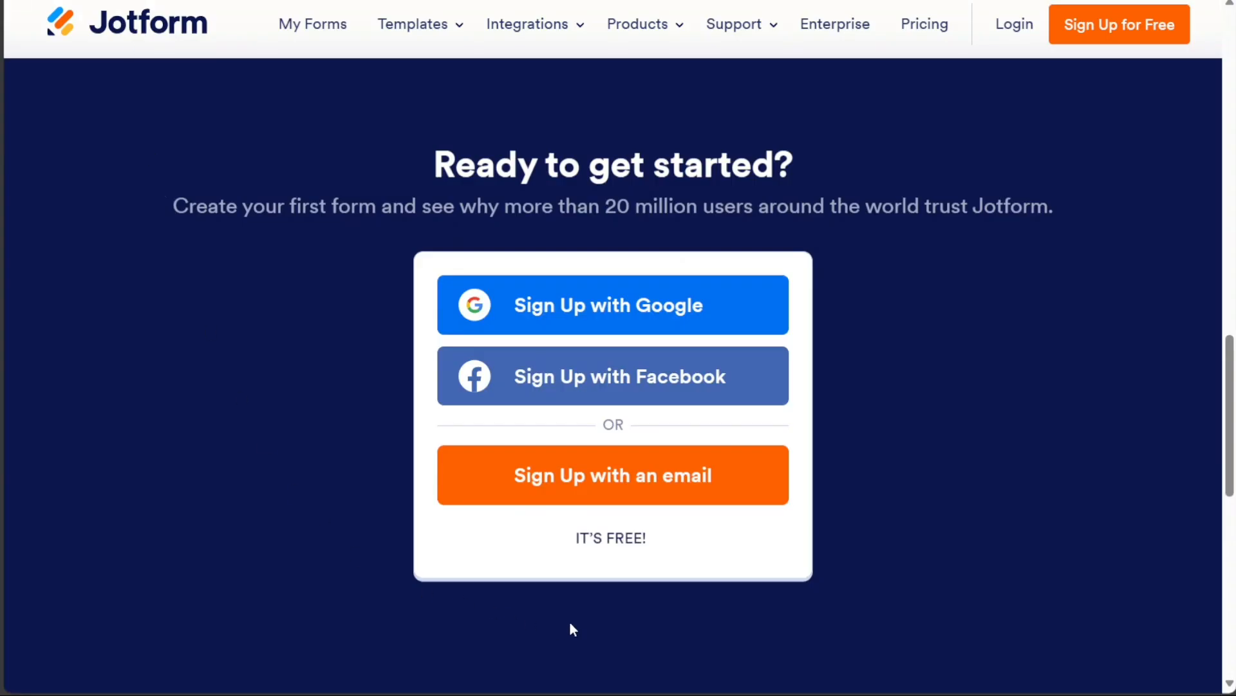
pyautogui.moveTo(567, 549); pyautogui.dragTo(650, 539)
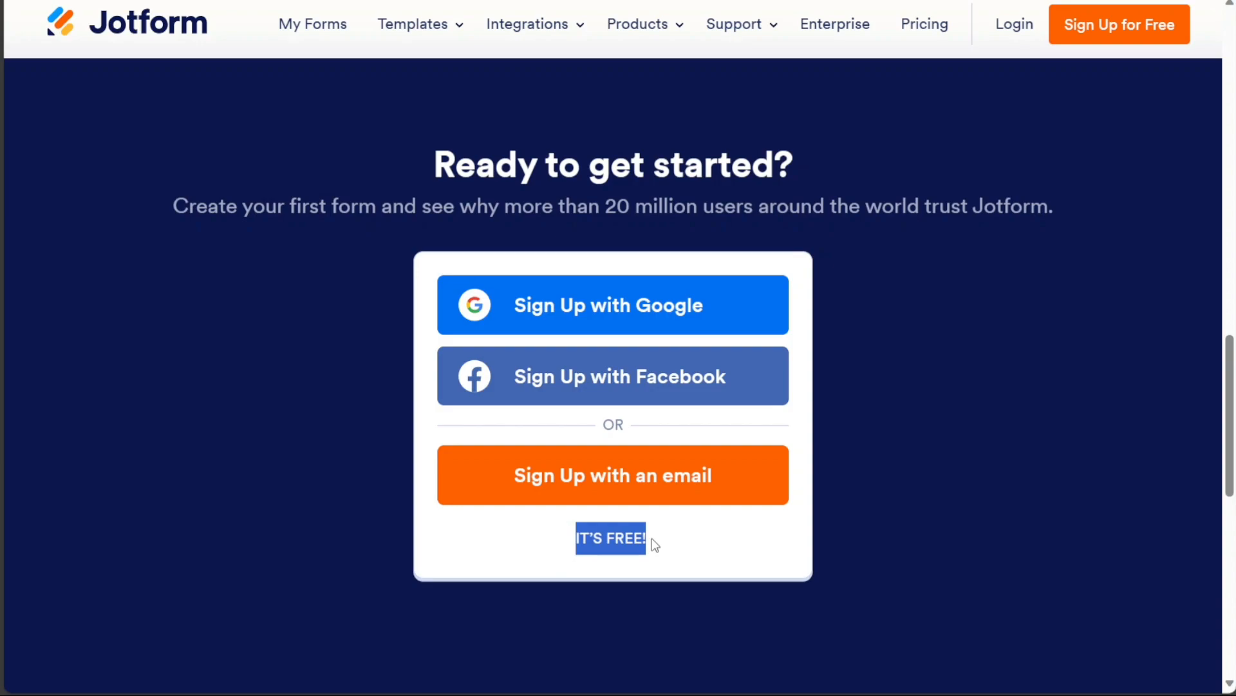
pyautogui.click(856, 508)
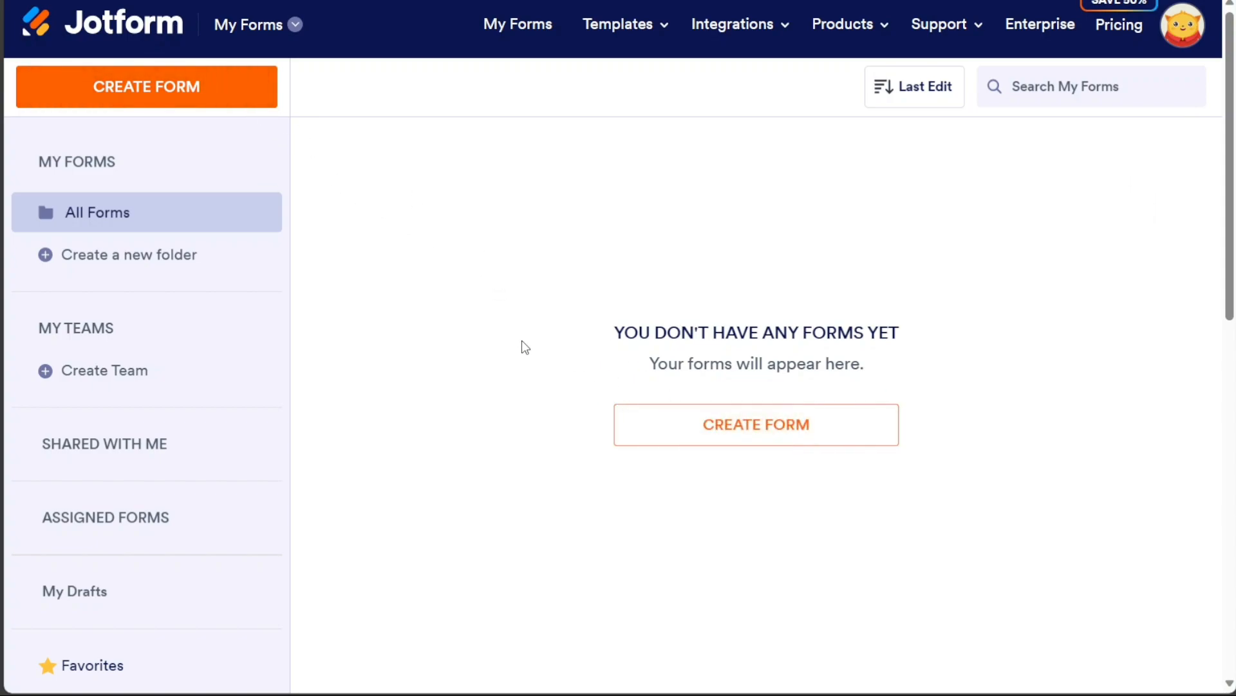
# - Start creating a form from a template and search the templates for "Poll"
pyautogui.click(200, 85)
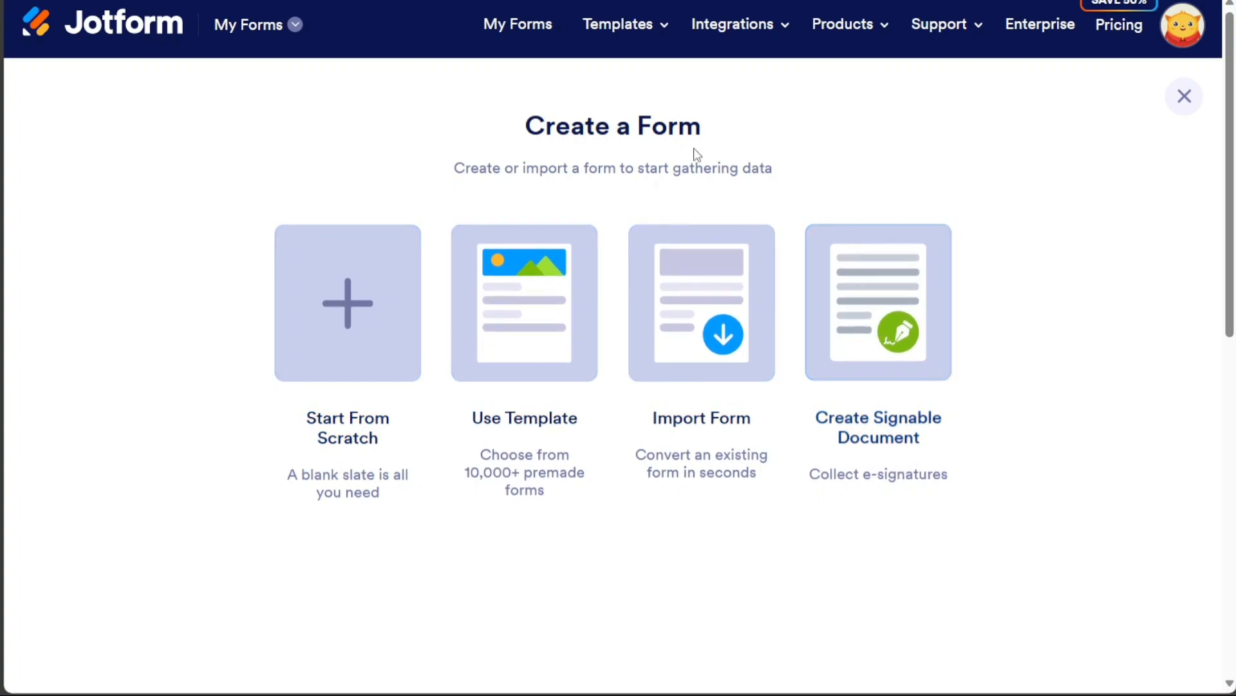
pyautogui.click(520, 348)
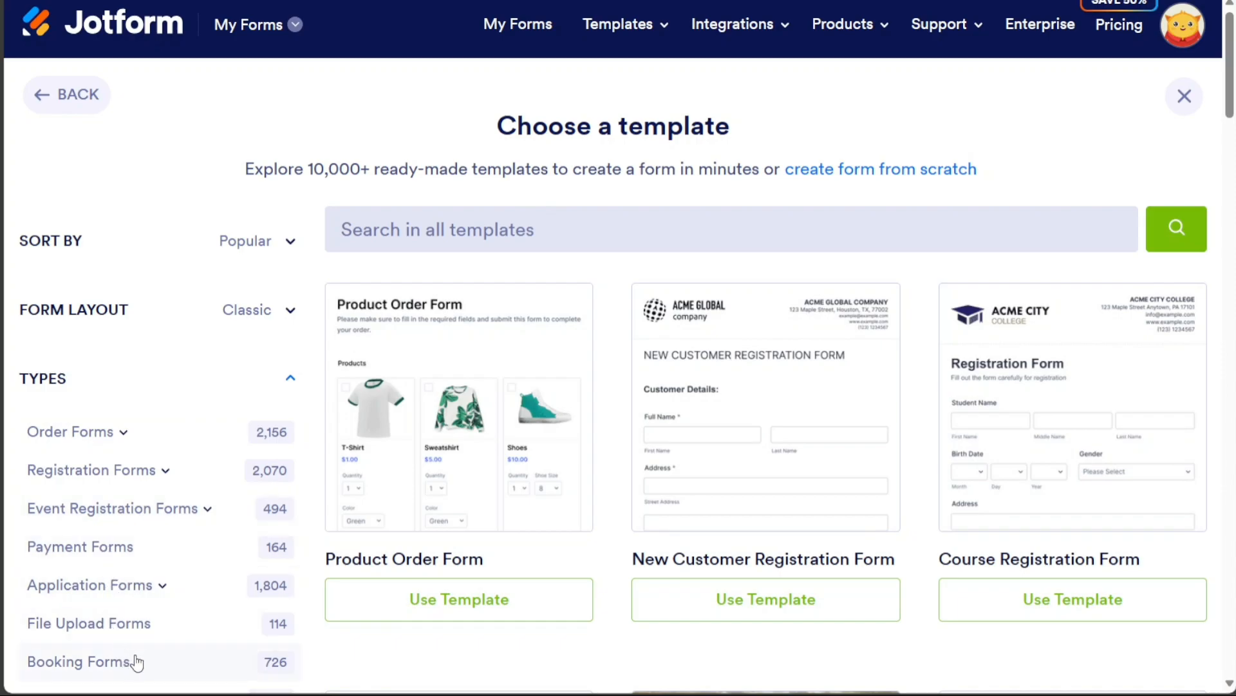
pyautogui.click(423, 230)
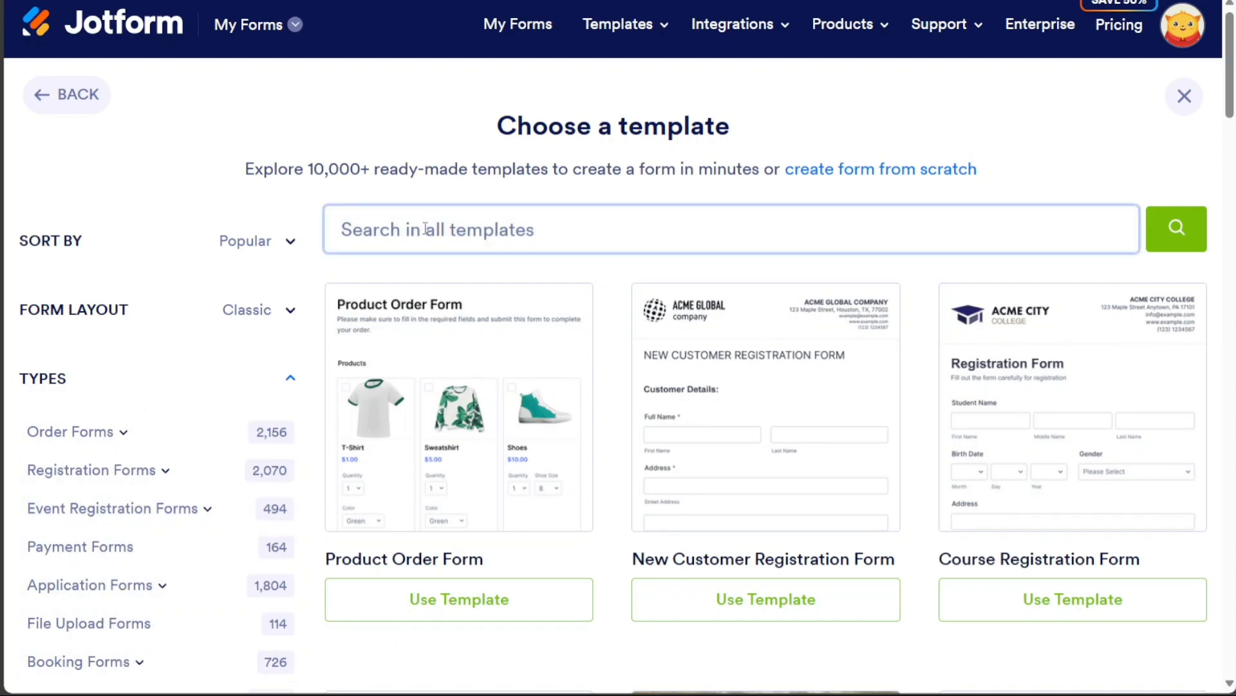
pyautogui.write('Poll')
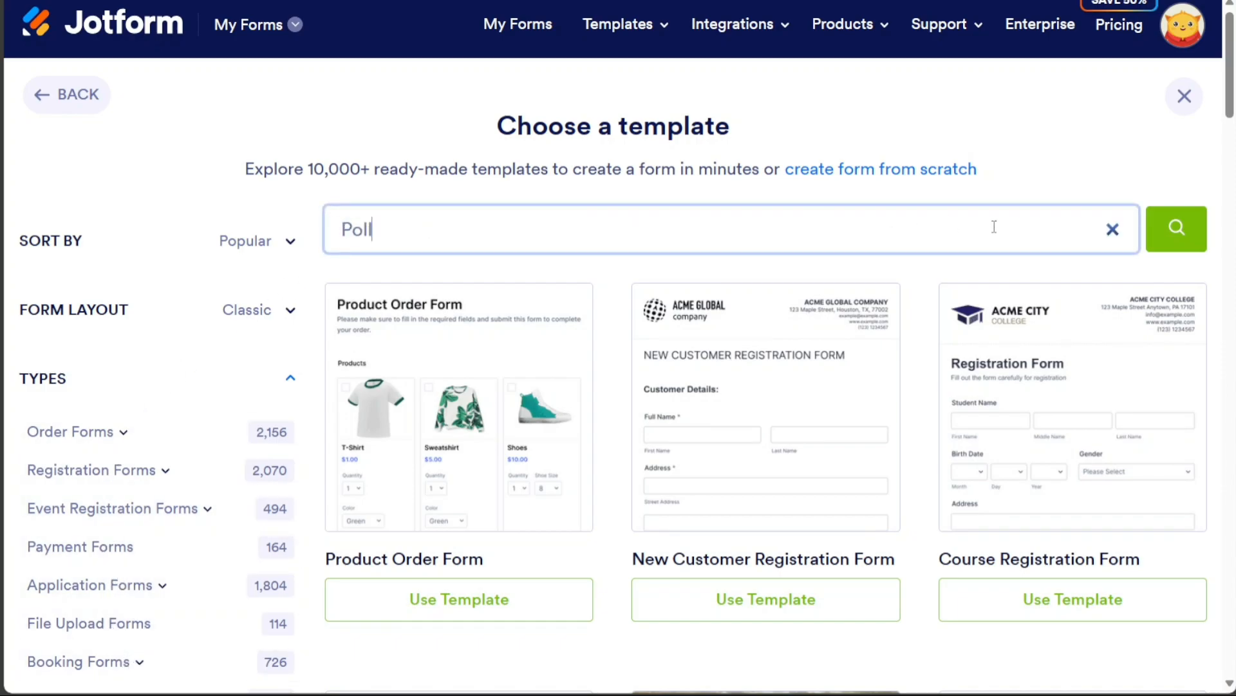
pyautogui.click(1169, 234)
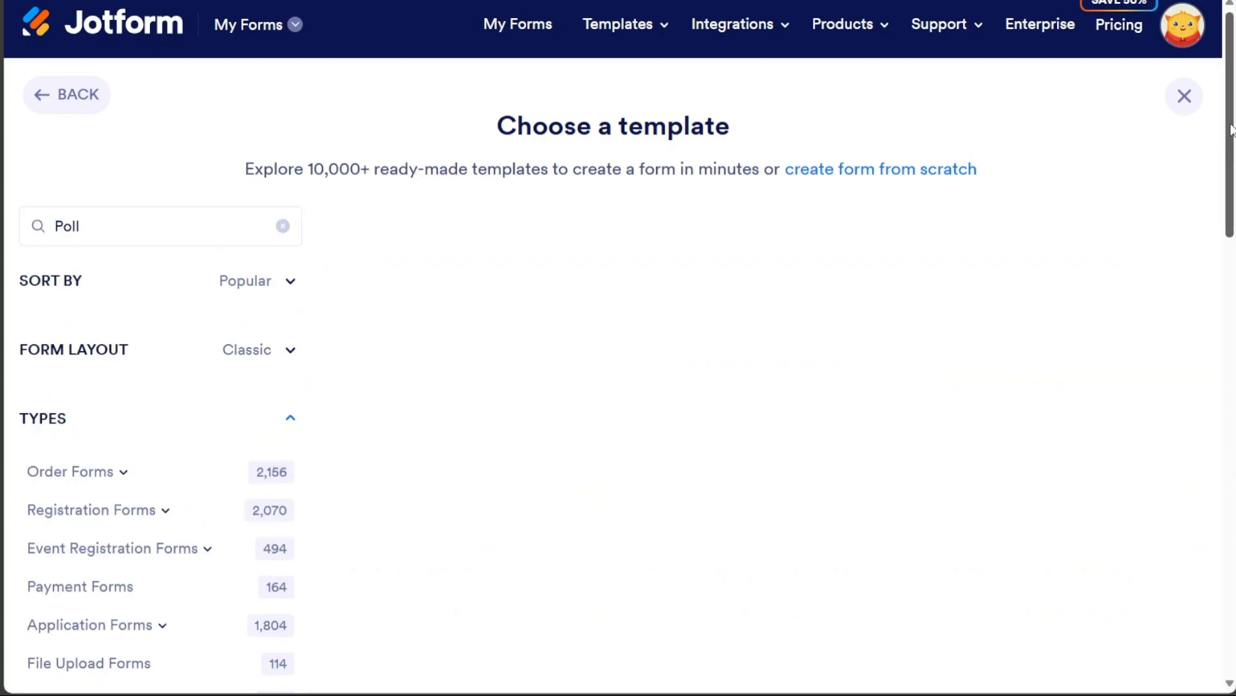
# - Create the form from the Top 25 College Football Poll template
pyautogui.moveTo(1231, 131); pyautogui.dragTo(1231, 209)
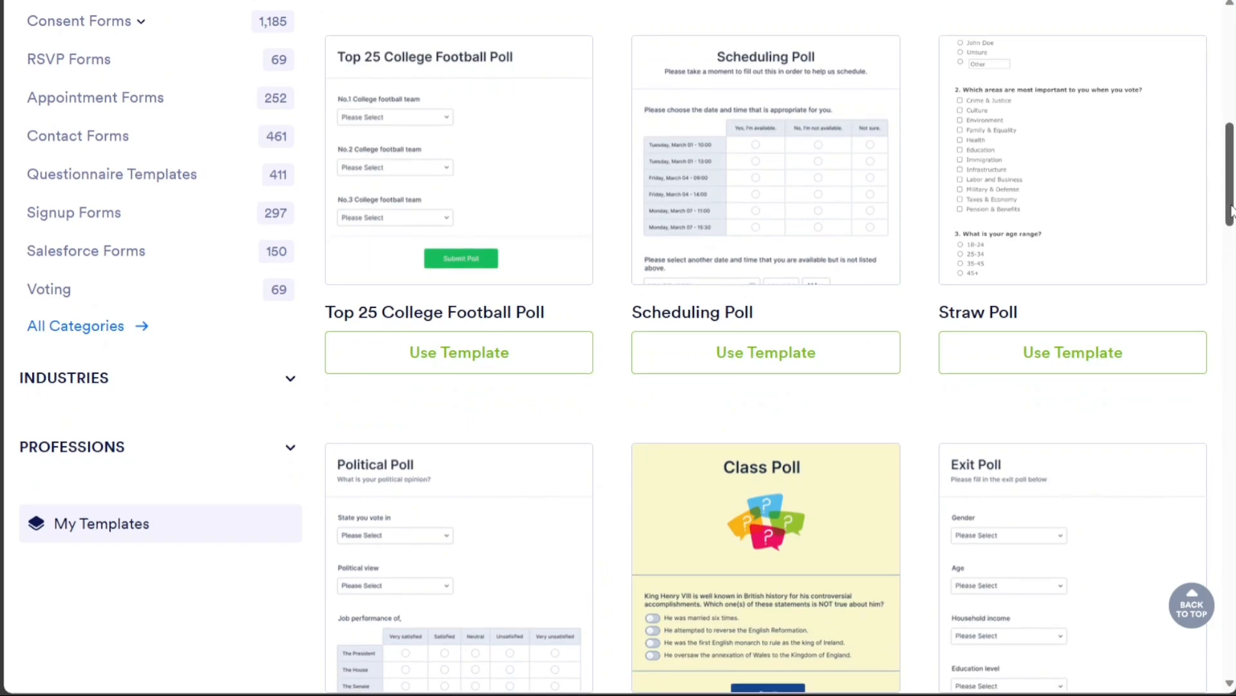
pyautogui.moveTo(533, 251)
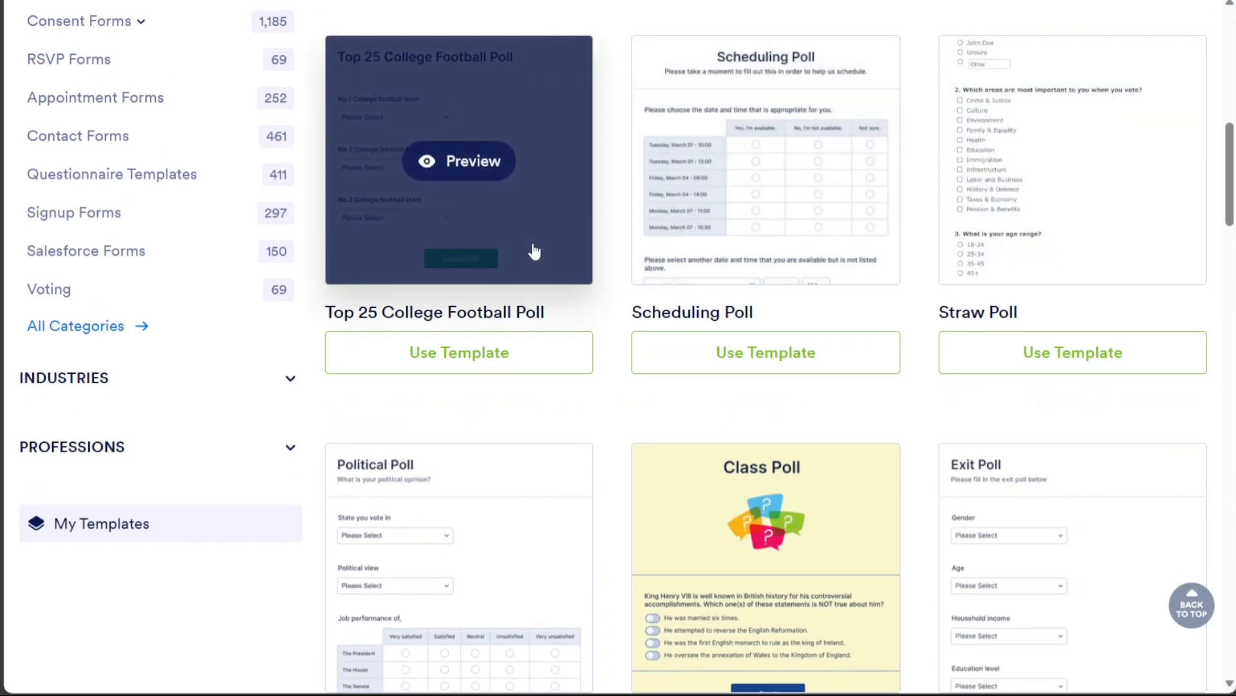
pyautogui.click(461, 358)
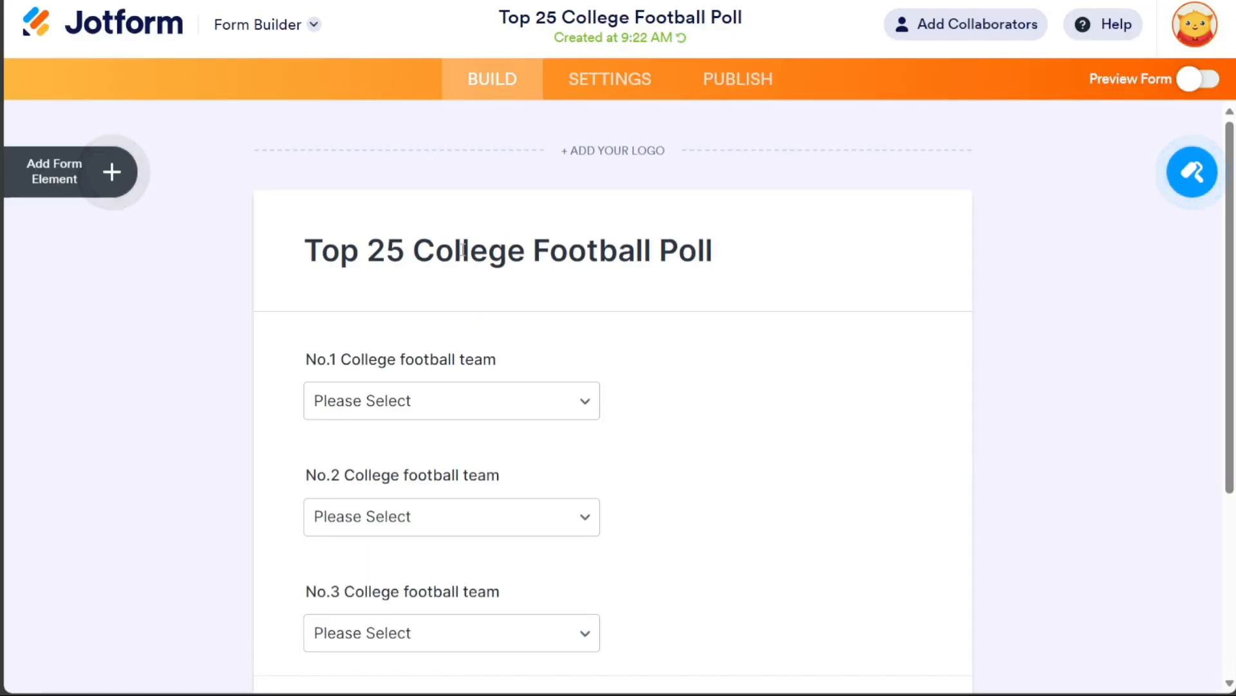
# - Examine the editing options of the poll's heading and its No.1 College football team question
pyautogui.click(392, 258)
pyautogui.click(455, 409)
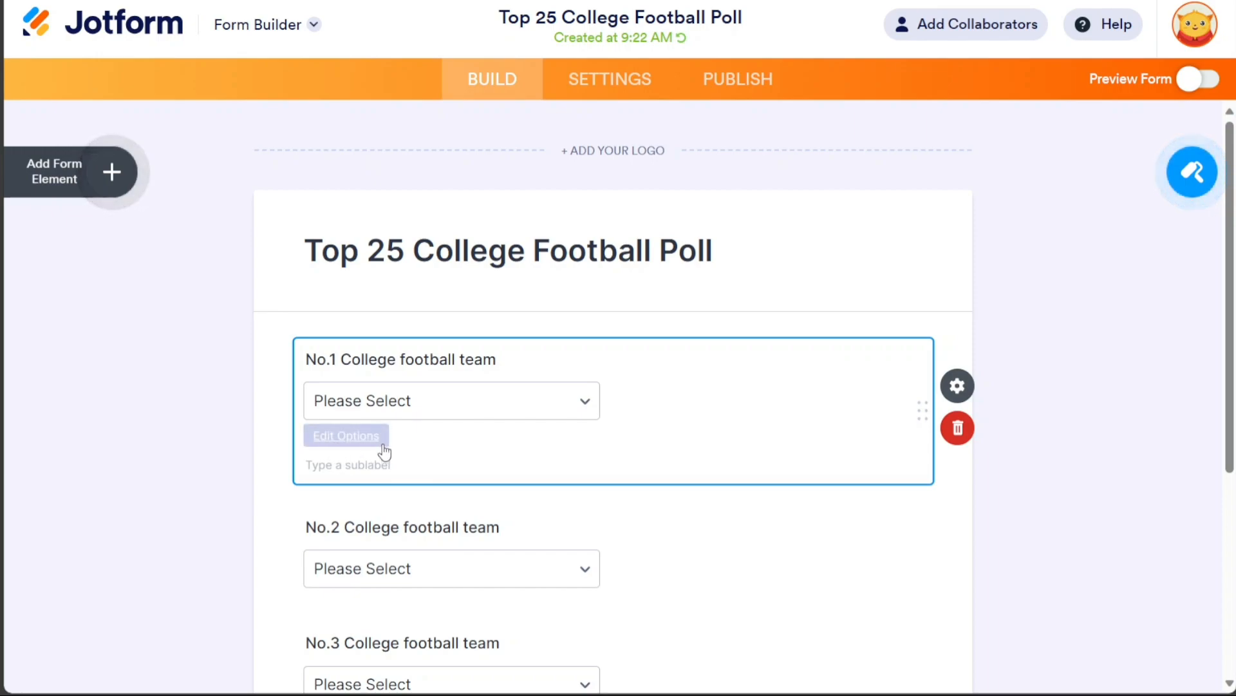
pyautogui.click(733, 211)
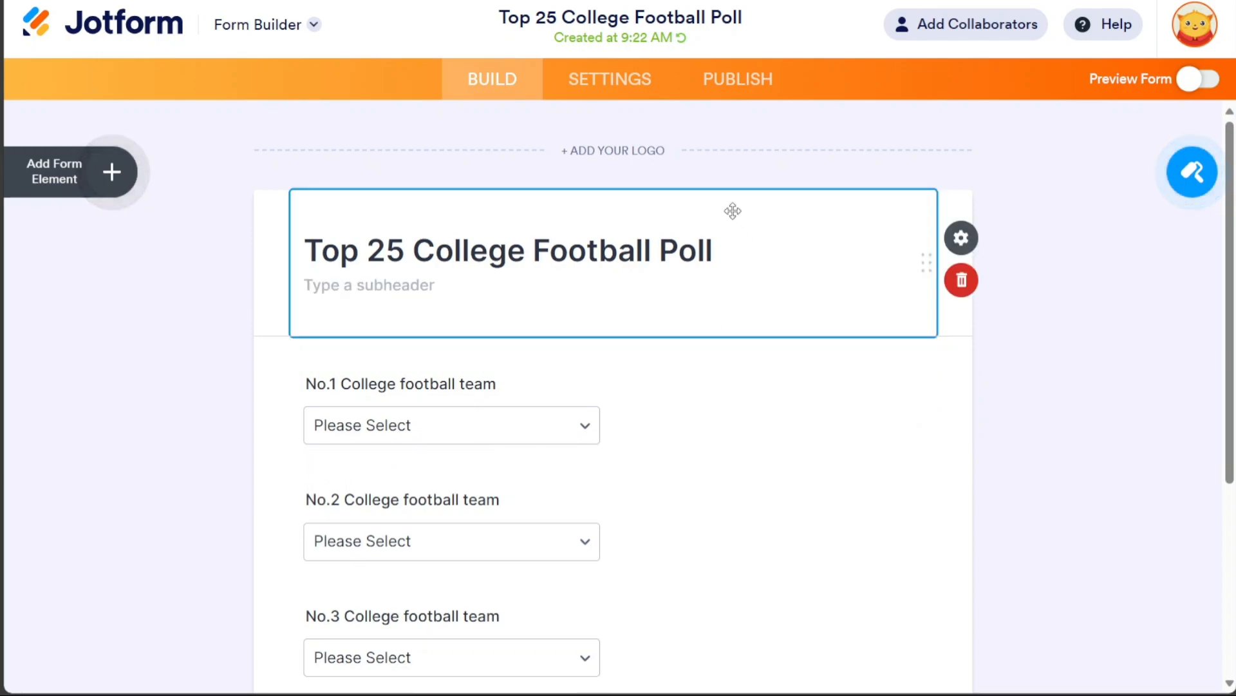
pyautogui.click(1110, 280)
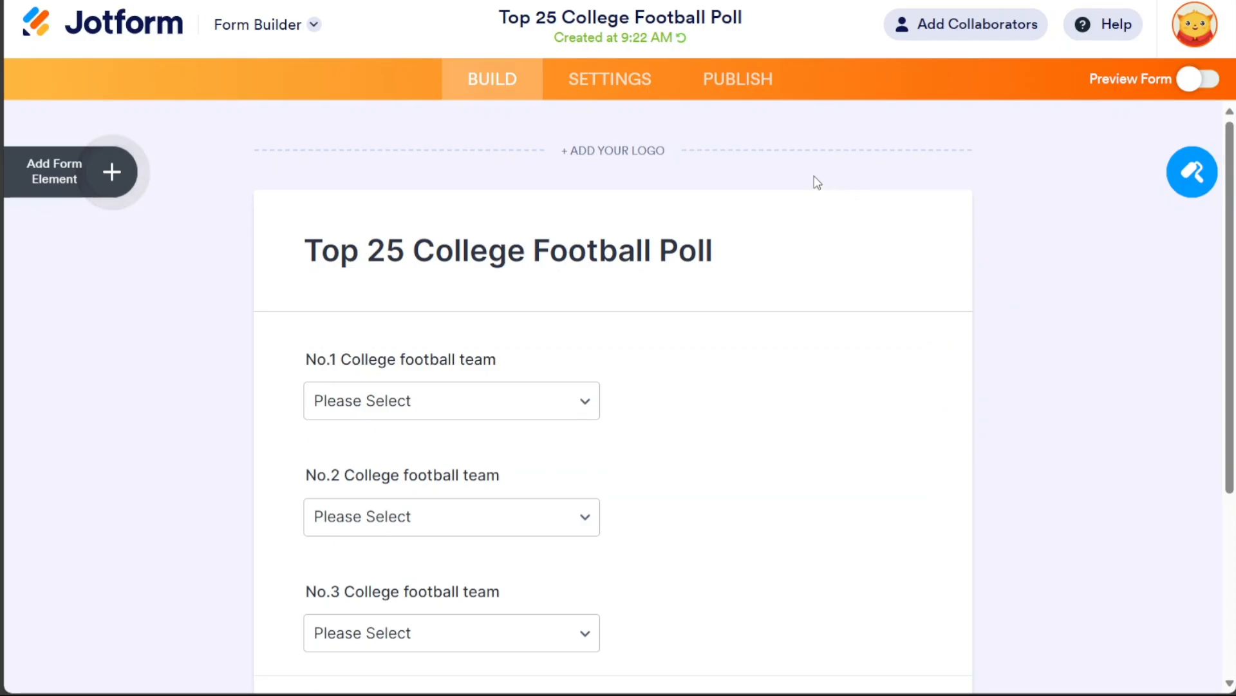
# - Copy the poll form's JavaScript embed code from its publishing options
pyautogui.click(740, 89)
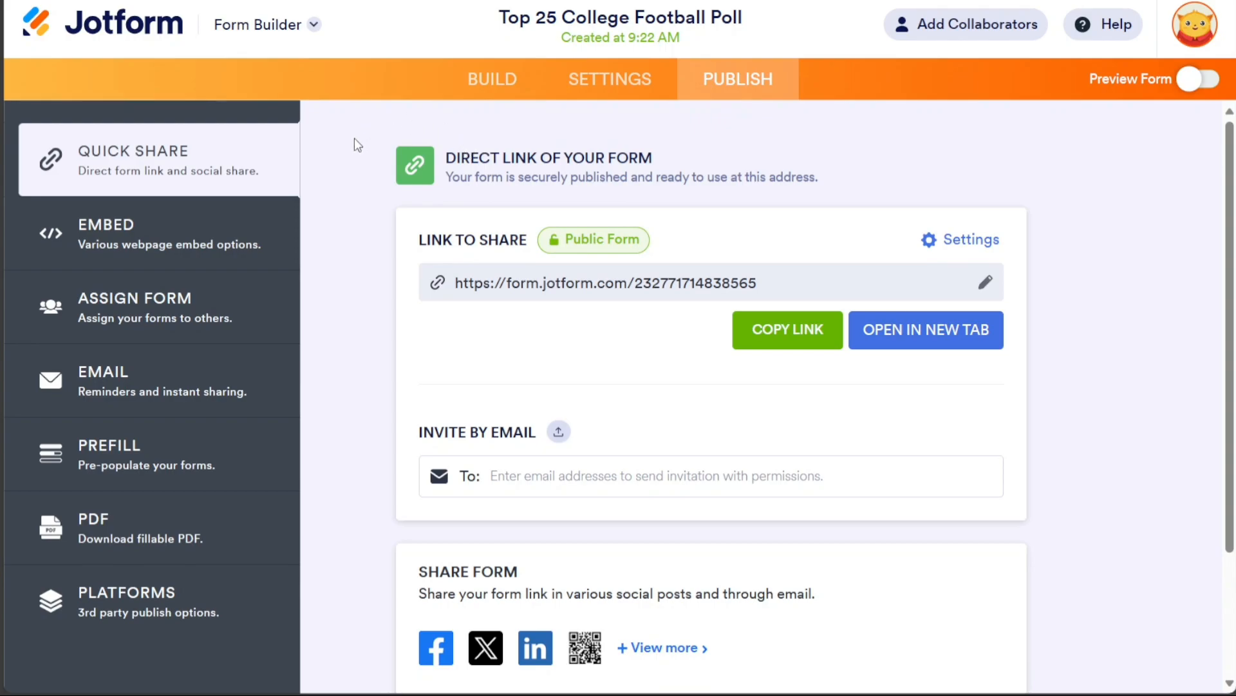
pyautogui.click(131, 231)
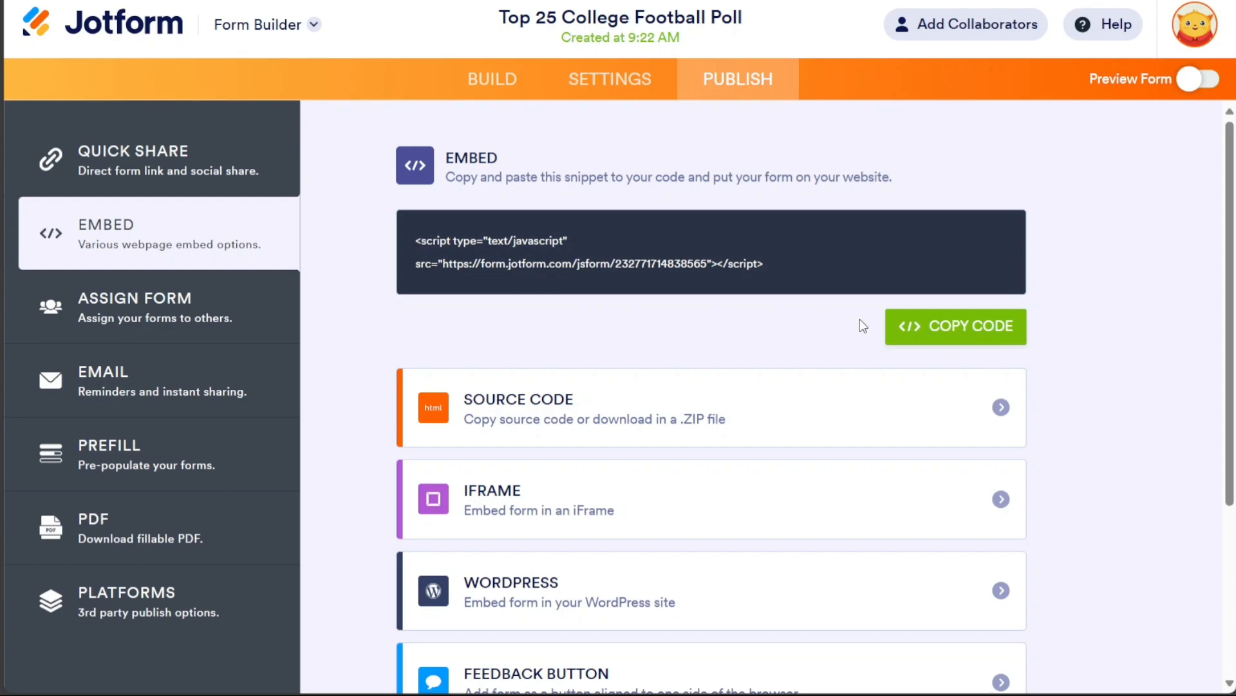
pyautogui.click(928, 341)
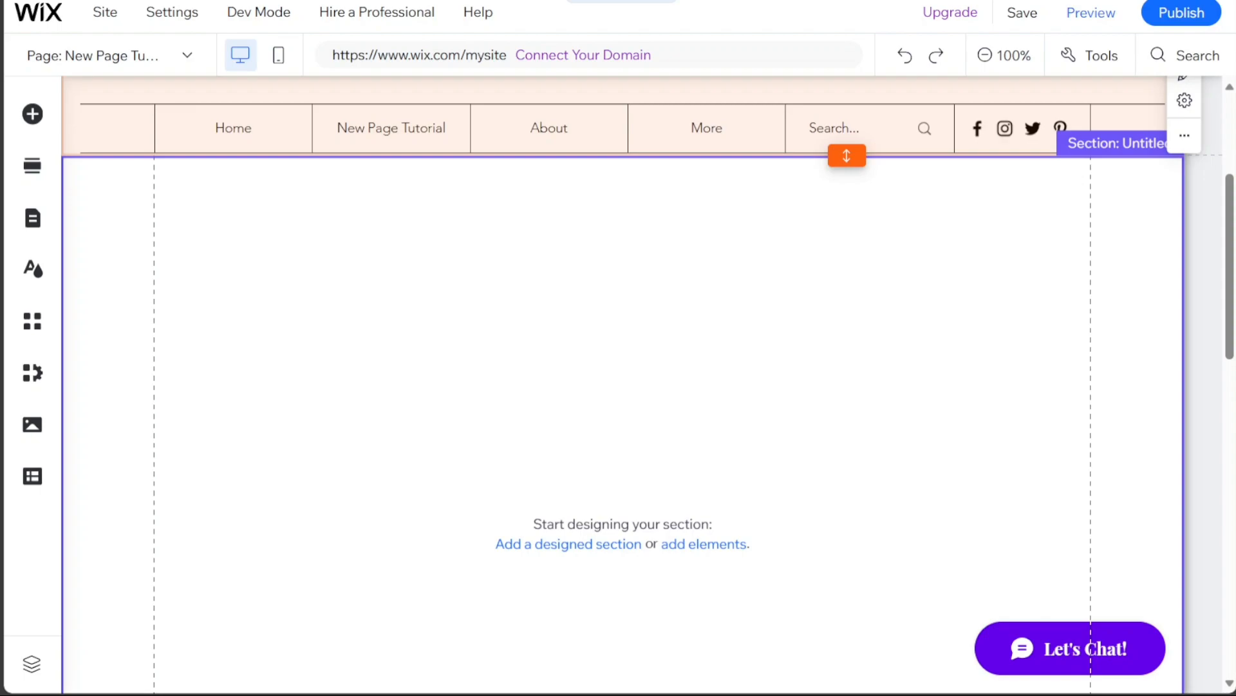
# - Switch to the Wix editor and add an Embed HTML element to the page's empty section
pyautogui.click(535, 211)
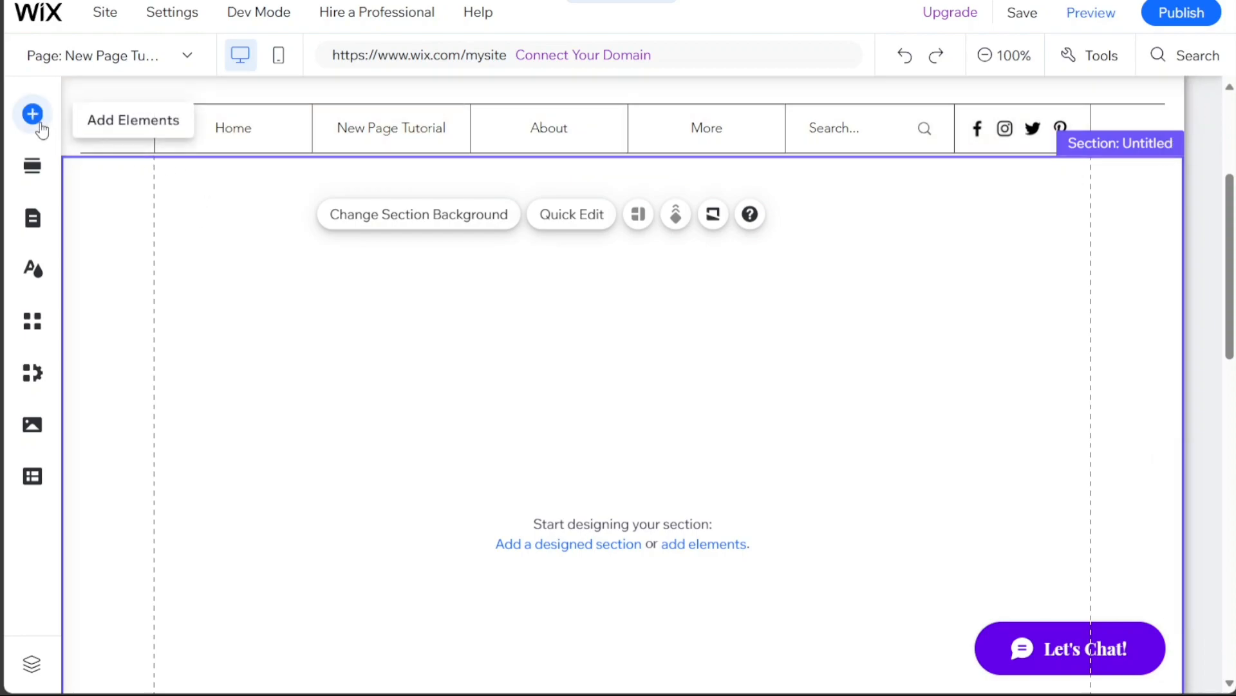
pyautogui.click(33, 116)
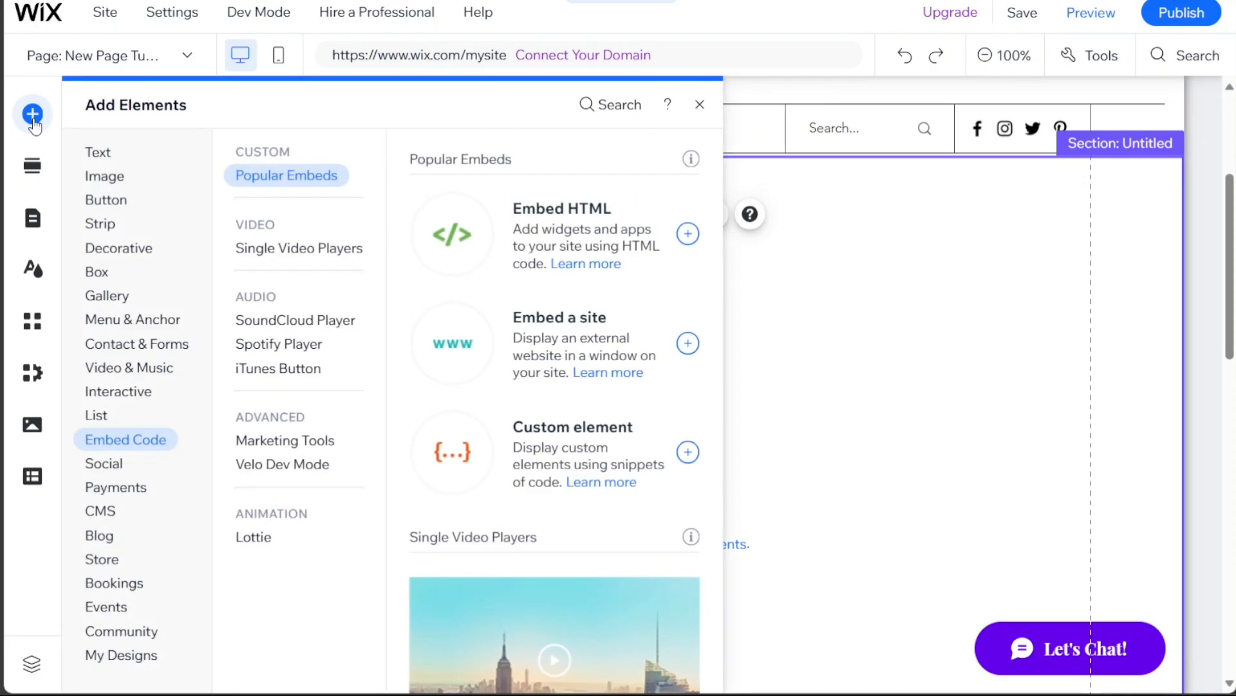
pyautogui.click(99, 153)
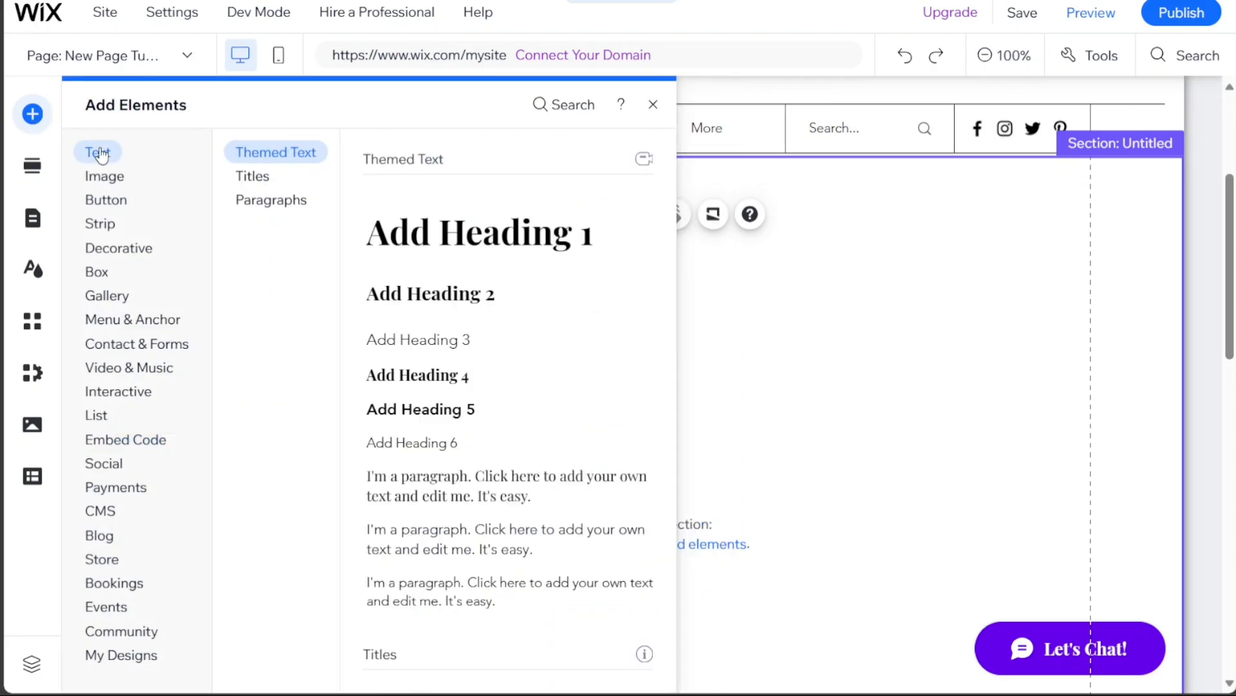
pyautogui.click(99, 175)
pyautogui.click(105, 200)
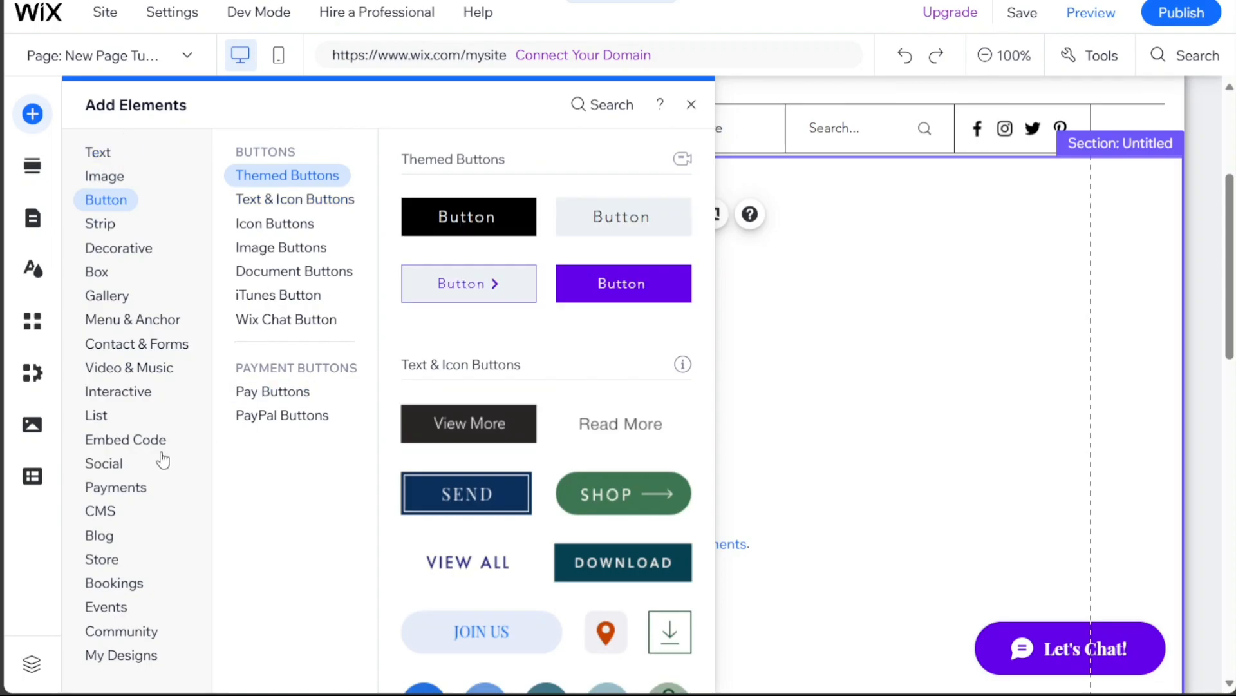
pyautogui.click(105, 444)
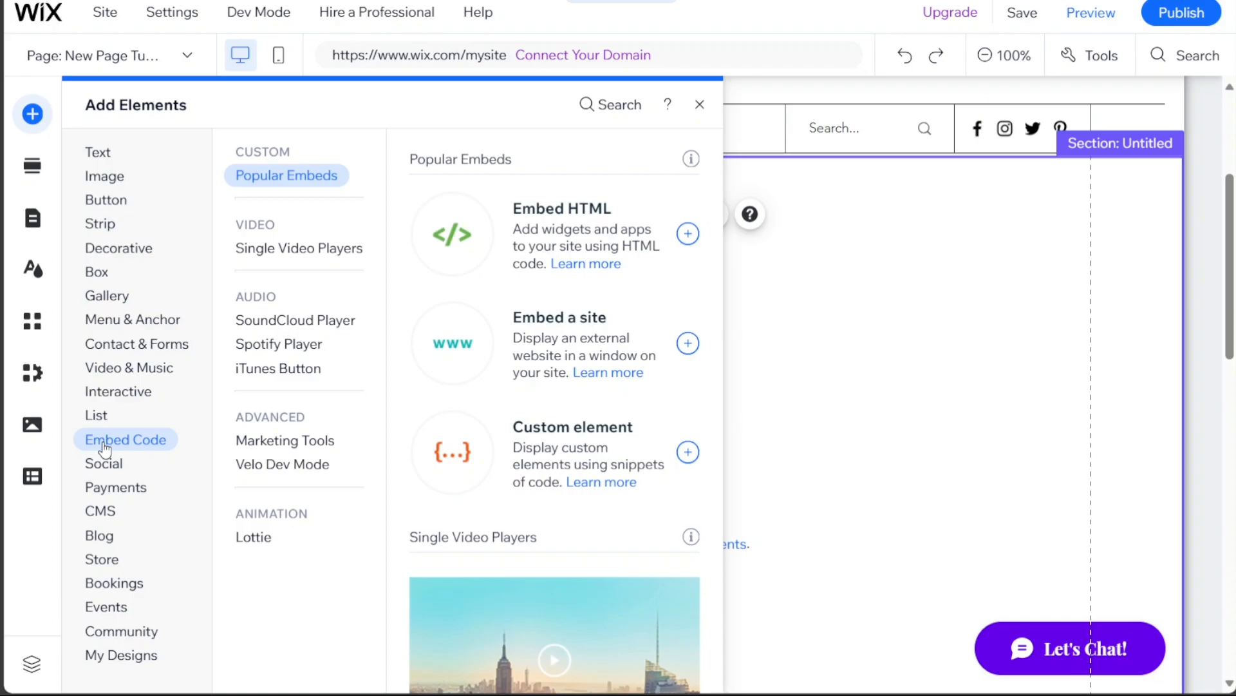
pyautogui.click(239, 441)
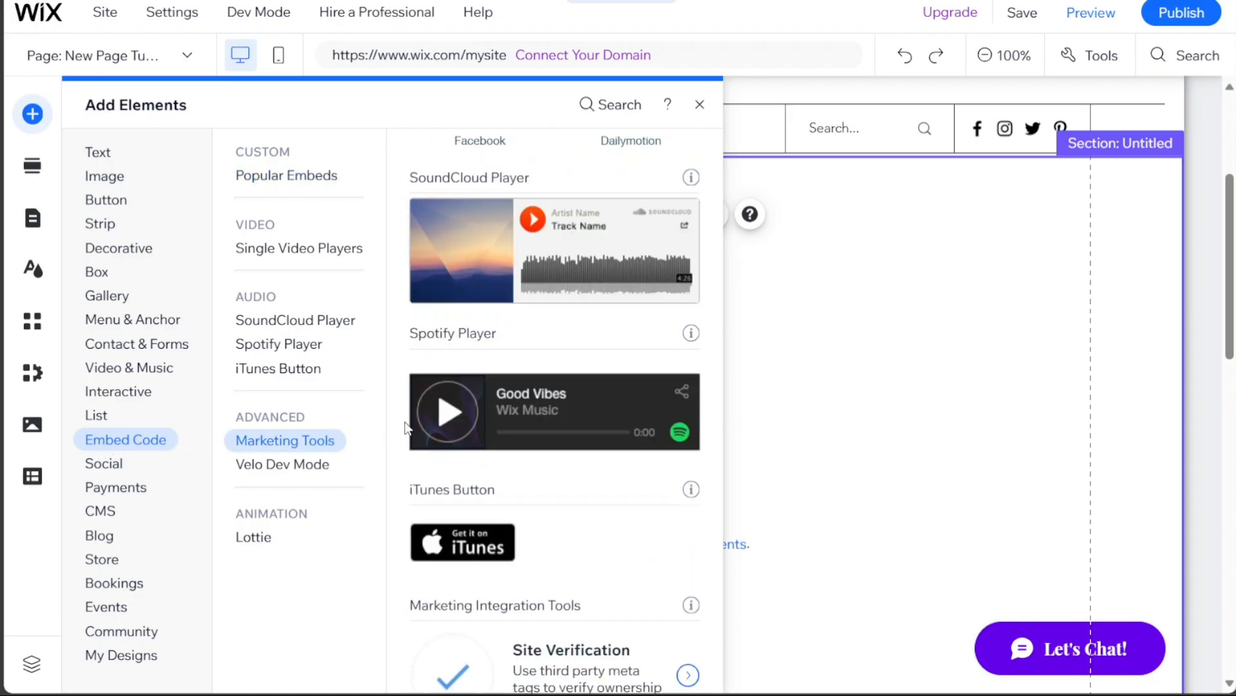
pyautogui.click(305, 188)
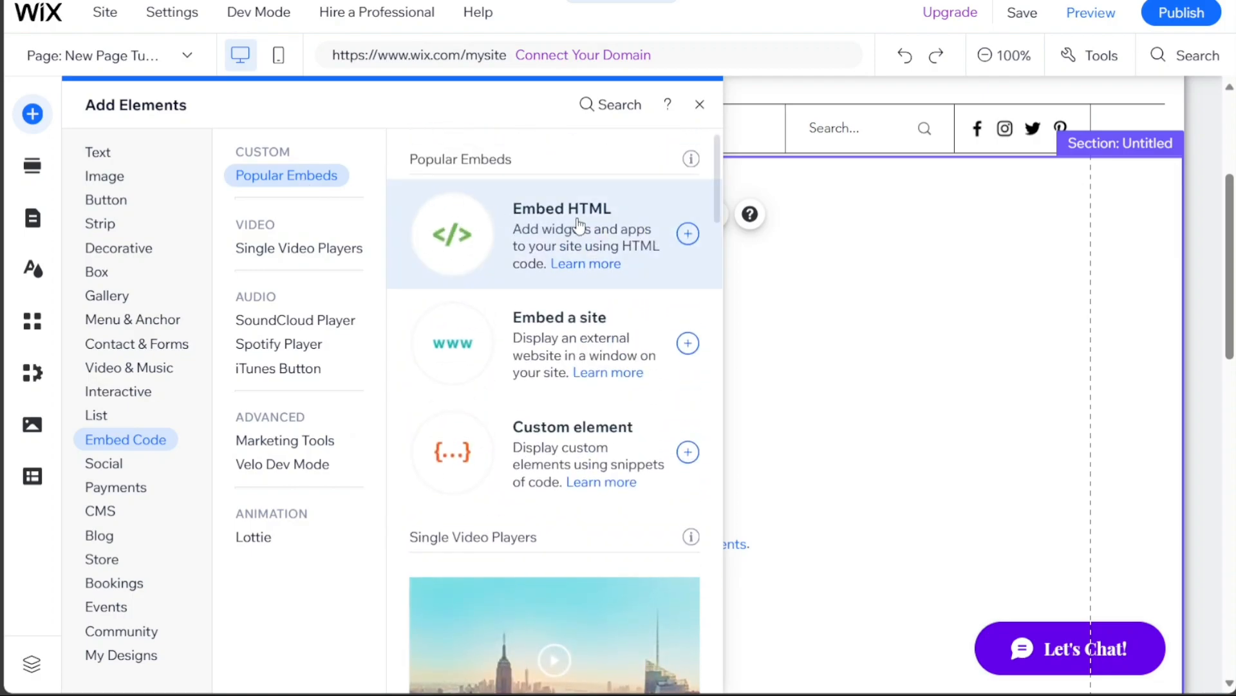
pyautogui.click(578, 225)
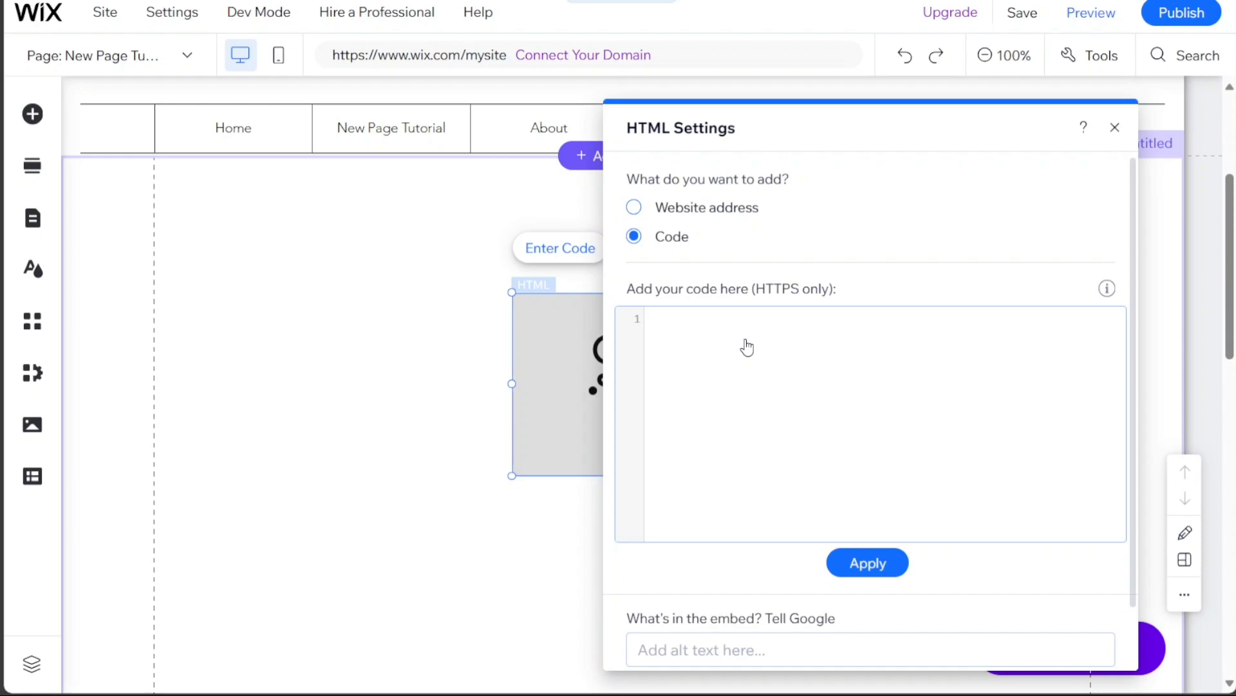
# - Paste the copied Jotform script into the HTML element as its code, apply it and close the HTML settings
pyautogui.hotkey('ctrl', 'v')
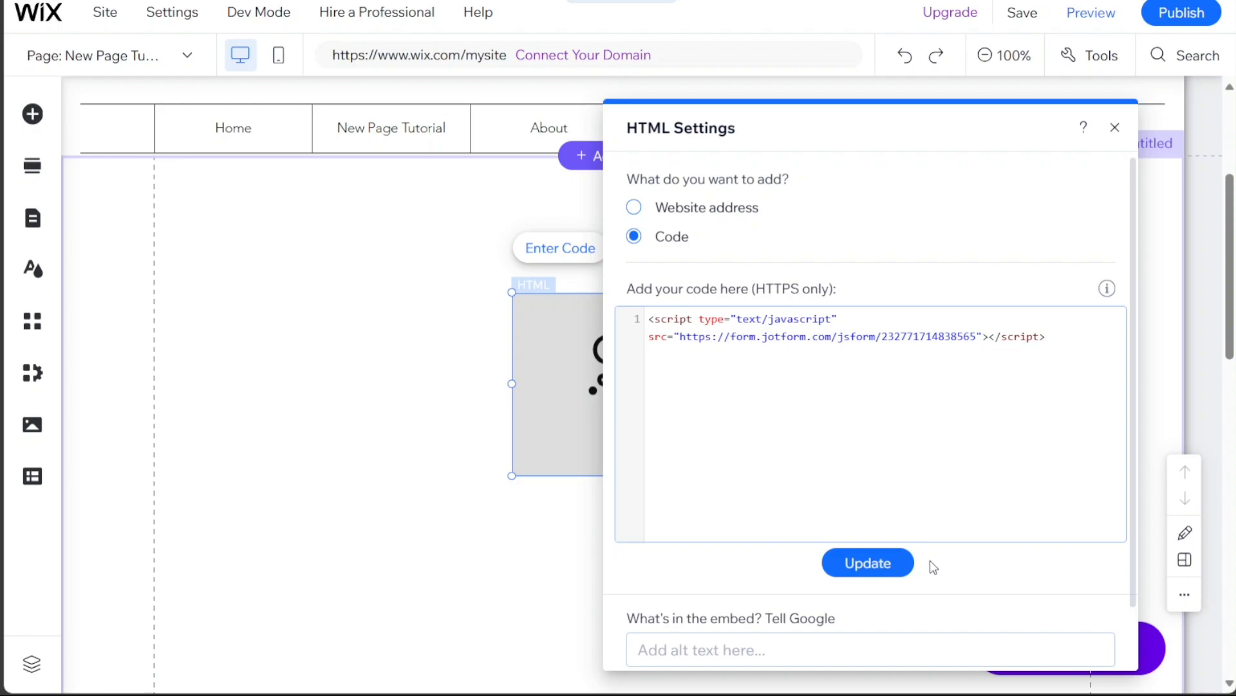
pyautogui.click(868, 565)
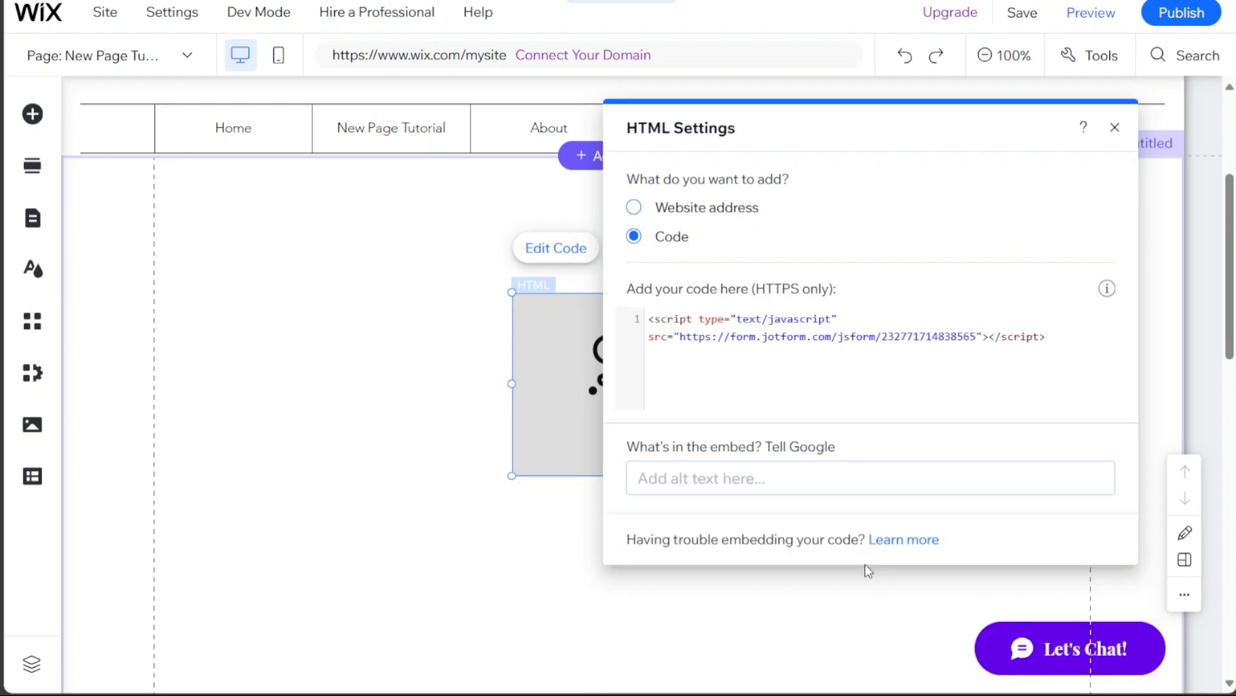
pyautogui.click(1115, 127)
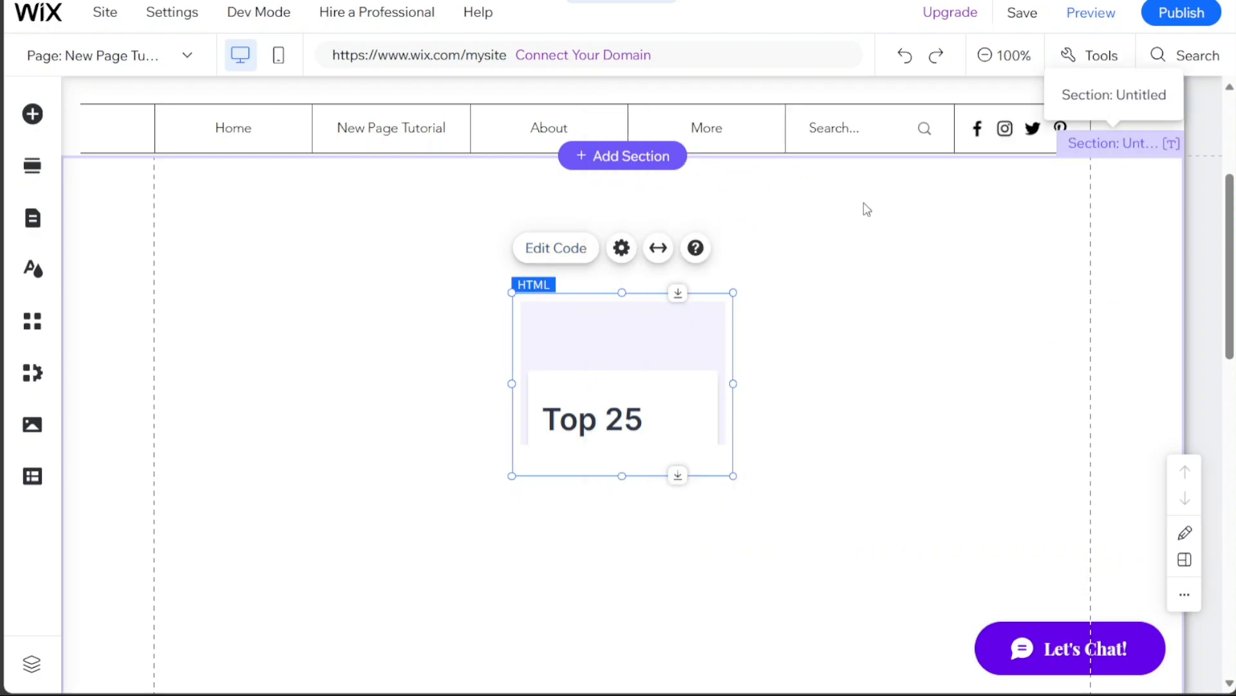
# - Stretch the embedded poll element to full width and close the stretch settings
pyautogui.click(658, 251)
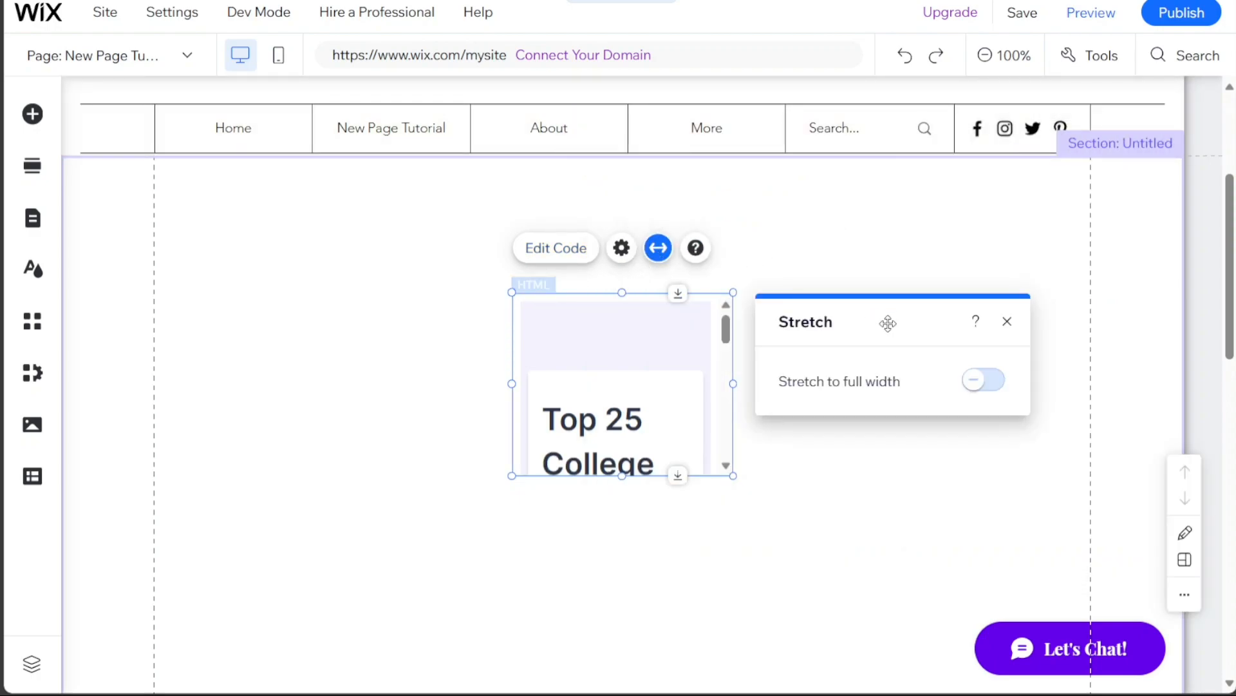
pyautogui.click(985, 380)
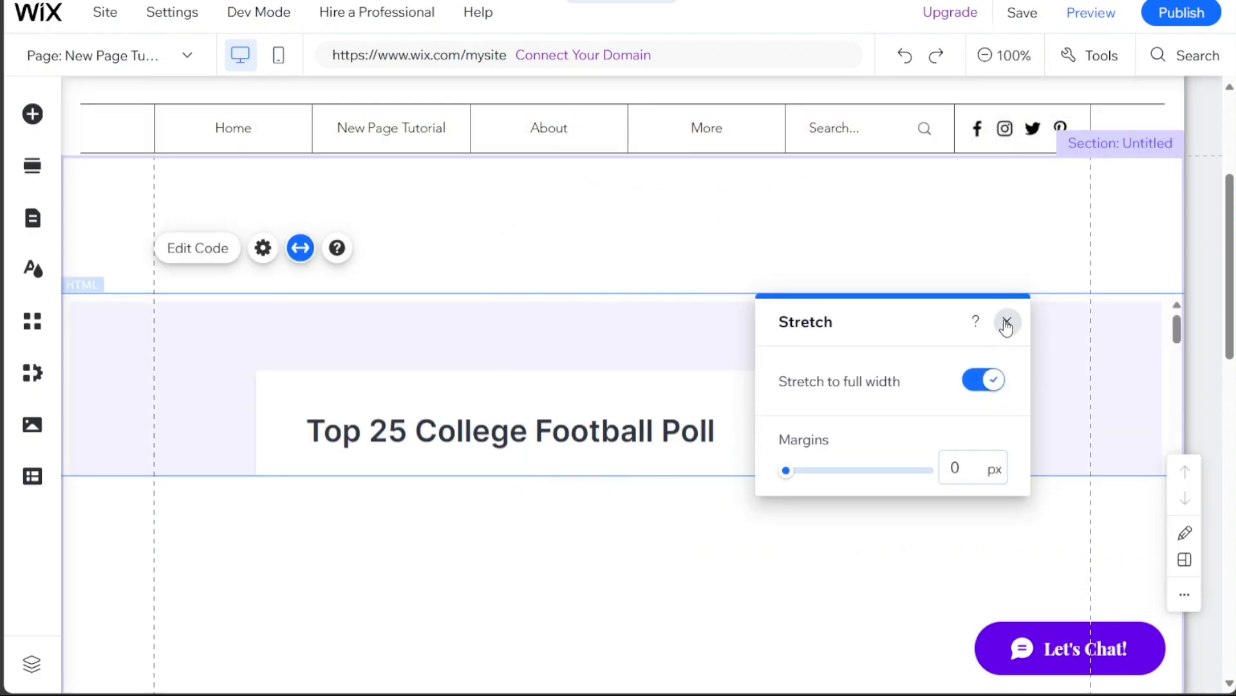
pyautogui.click(1007, 321)
# - Place the embedded poll at the top edge of the section and extend its height to the section's lower edge
pyautogui.moveTo(631, 241); pyautogui.dragTo(624, 149)
pyautogui.moveTo(659, 337); pyautogui.dragTo(660, 692)
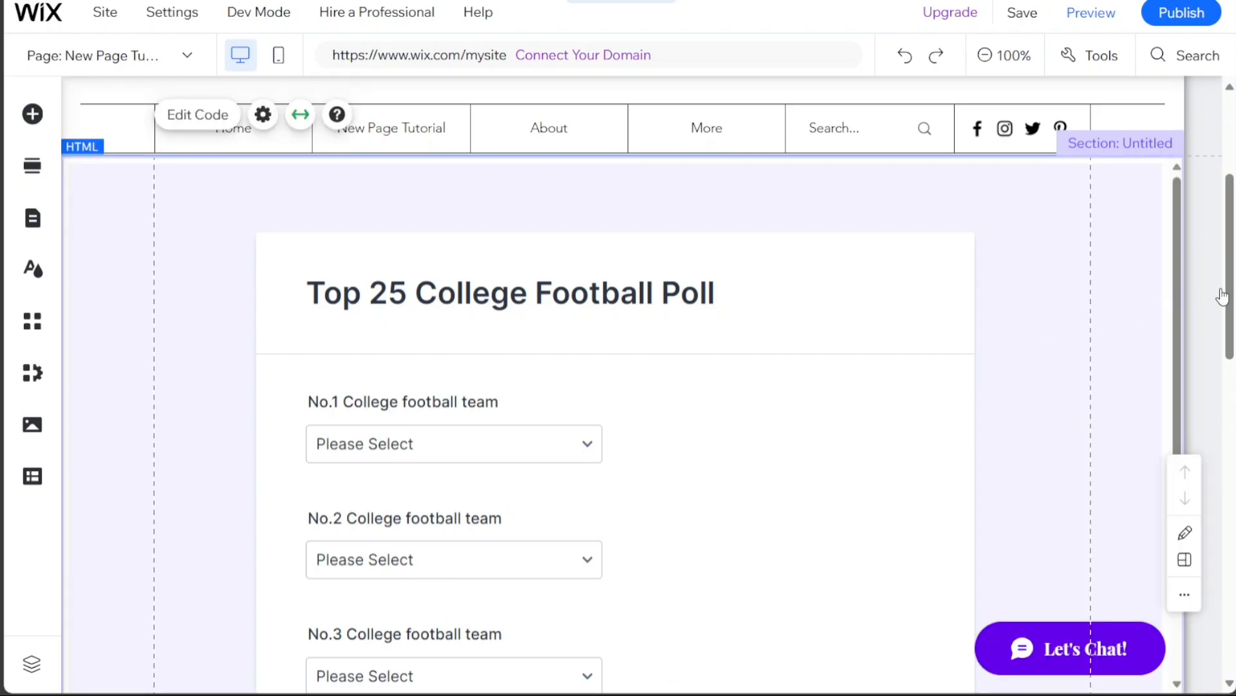
pyautogui.moveTo(1232, 294); pyautogui.dragTo(1203, 367)
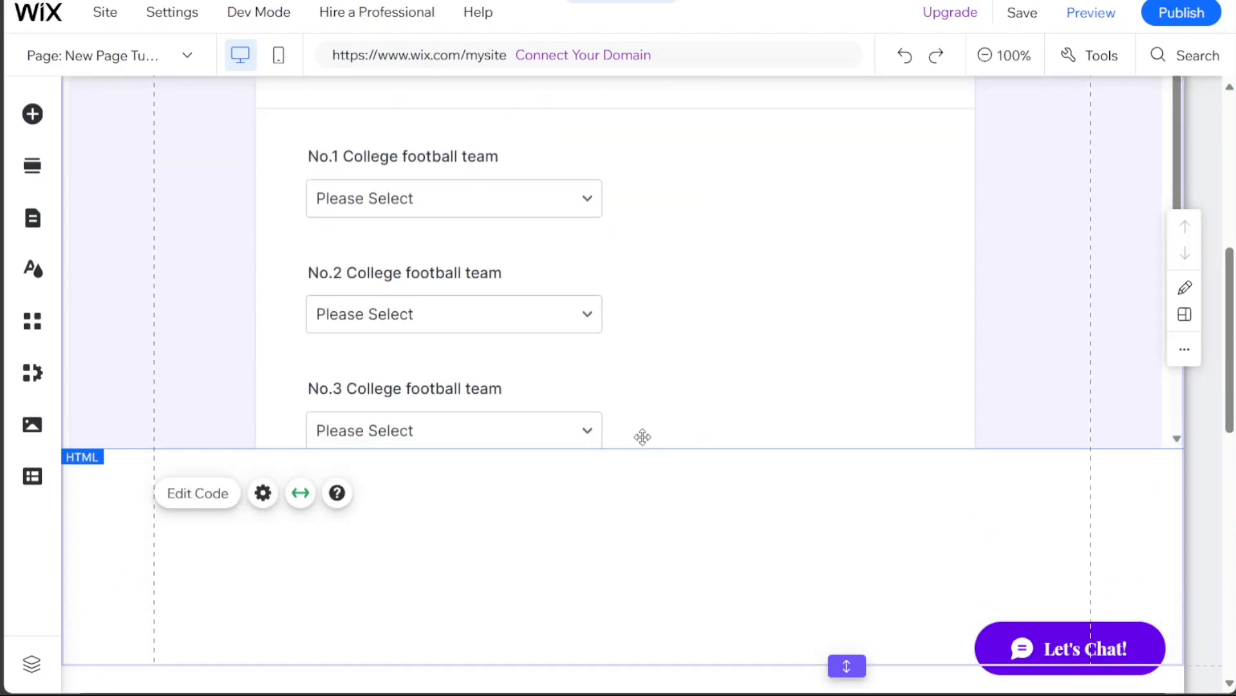
pyautogui.moveTo(640, 451); pyautogui.dragTo(649, 659)
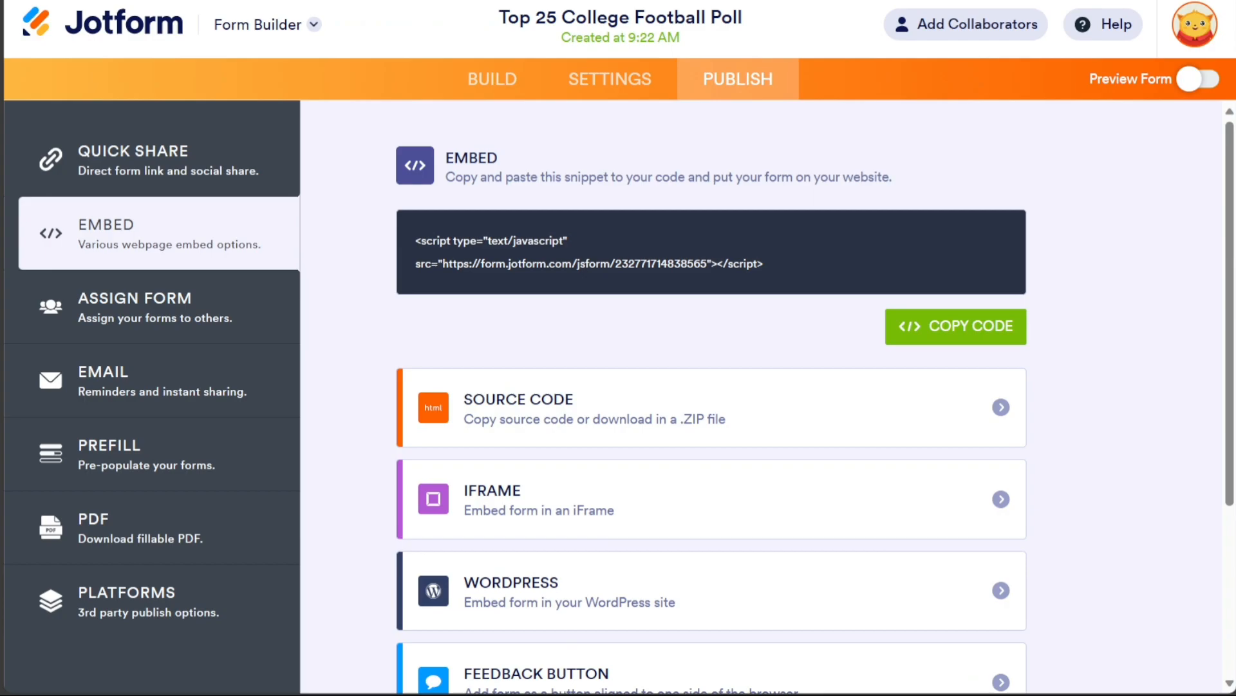
# - Switch back to Jotform, reopen the poll form for building and dismiss the organization settings
pyautogui.click(478, 76)
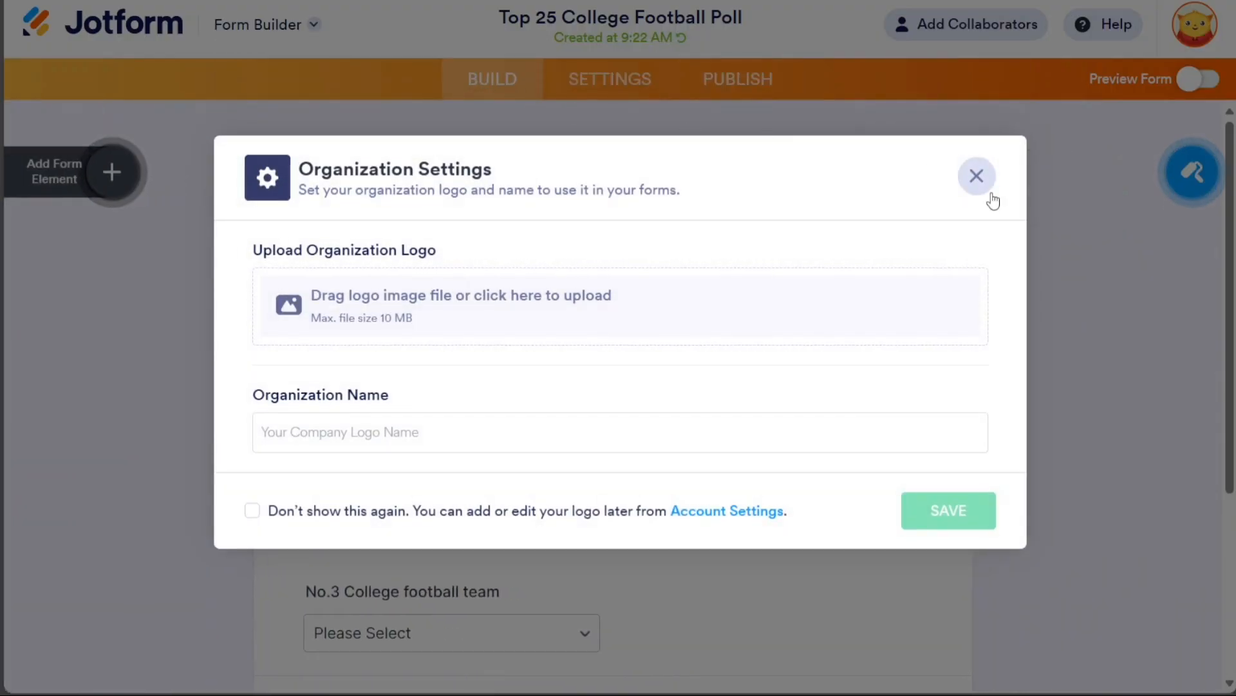
pyautogui.click(977, 187)
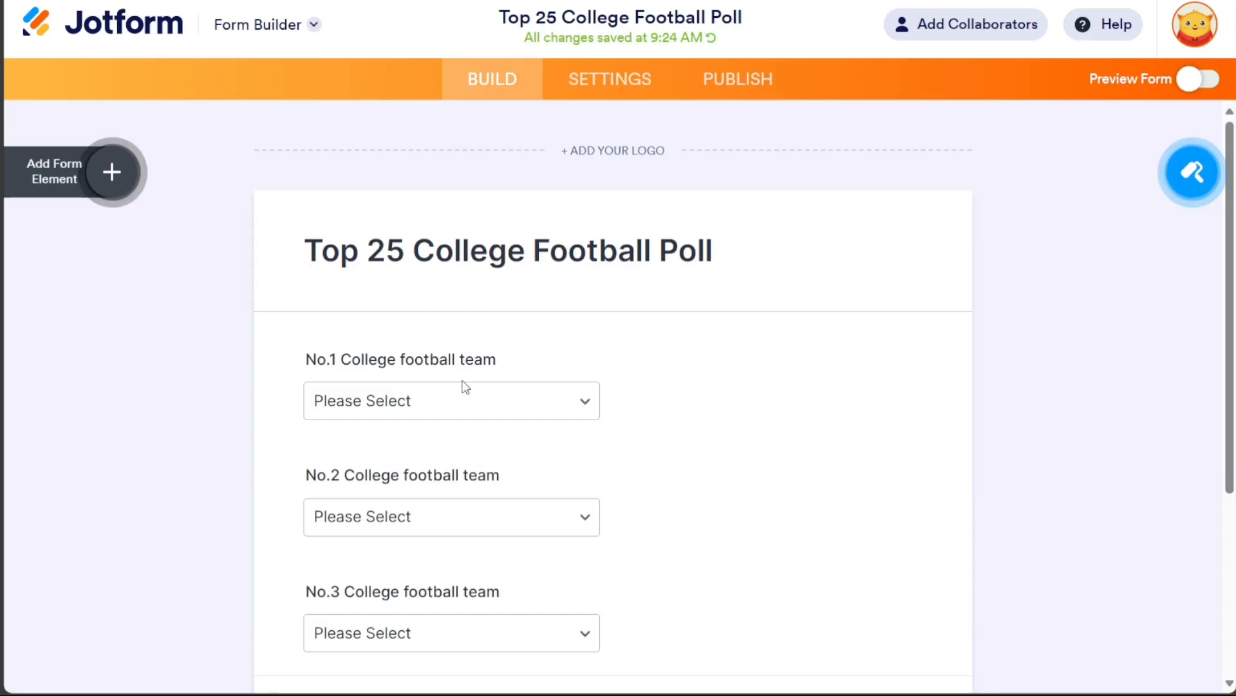